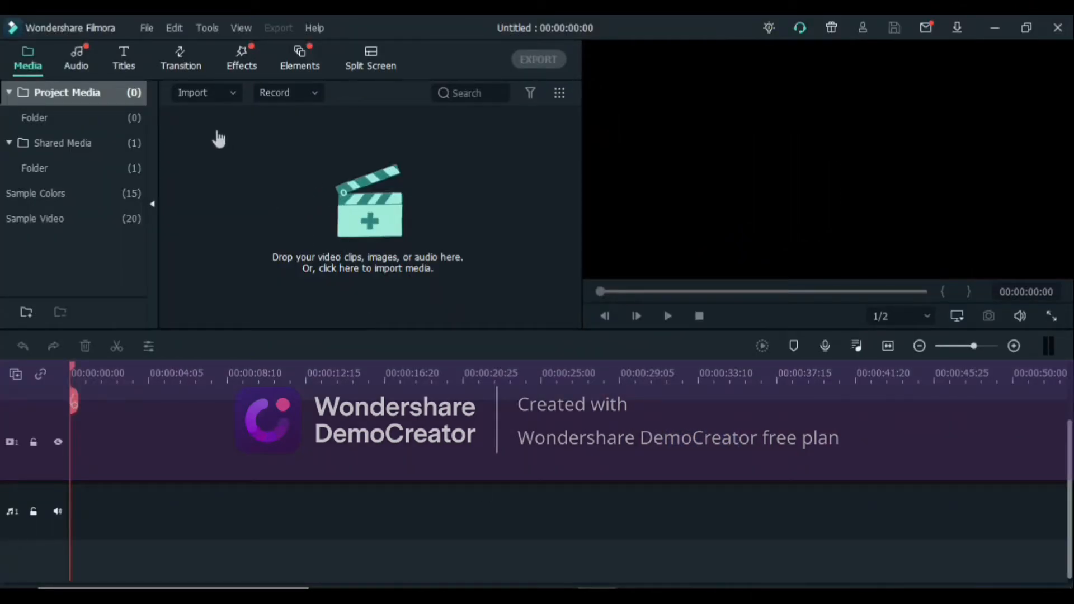
- Import the clips 20201016_063608 and GOPR0596 from the Fishing folder into the project media
{"action": "left_click", "coordinate": [214, 101]}
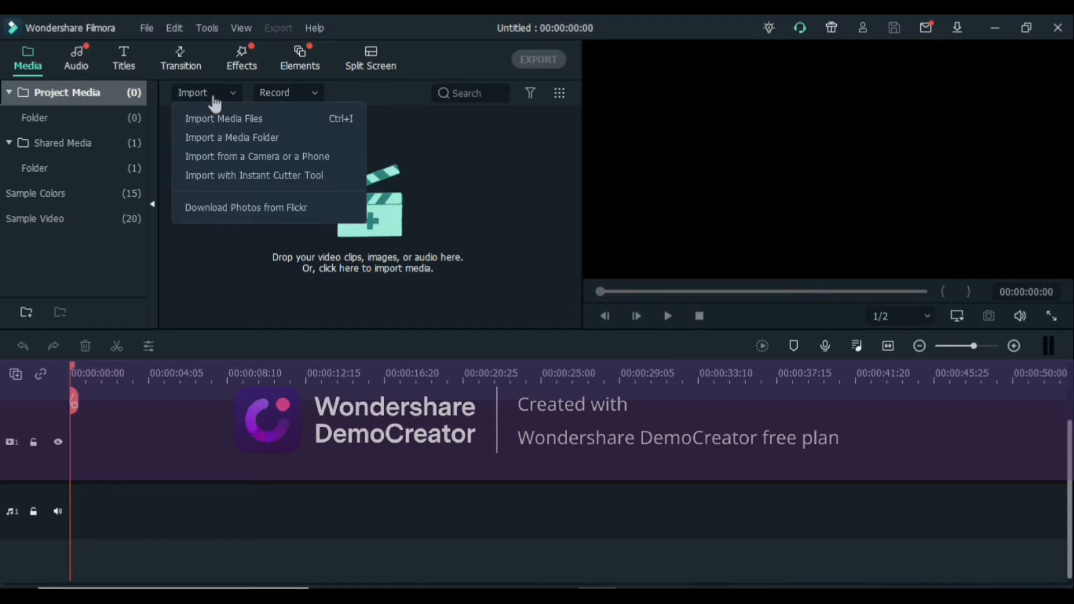
{"action": "left_click", "coordinate": [237, 118]}
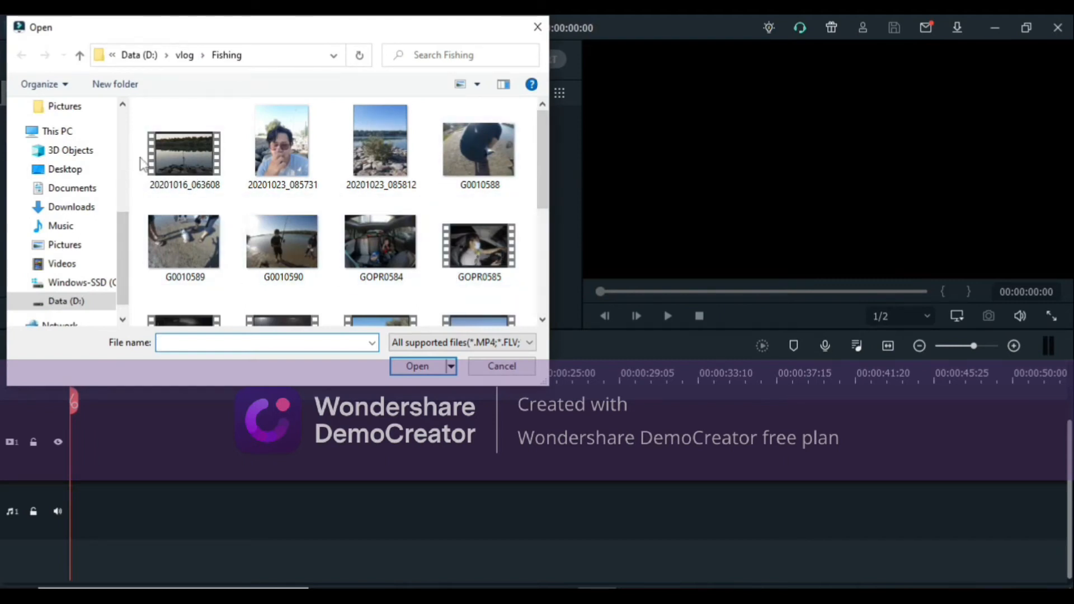
{"action": "left_click", "coordinate": [163, 157]}
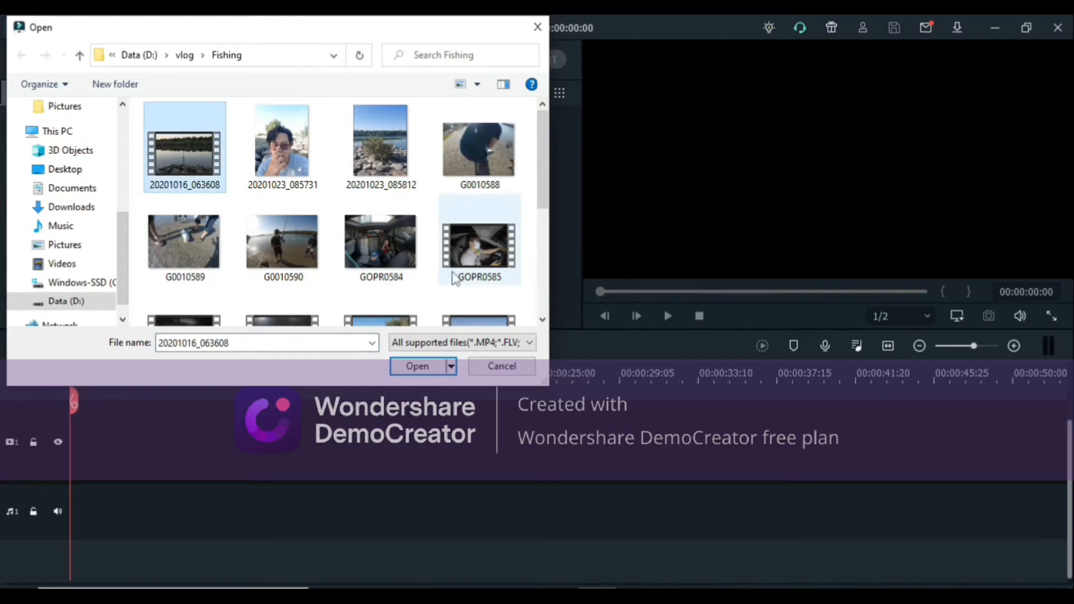
{"action": "left_click_drag", "start_coordinate": [544, 201], "coordinate": [551, 266]}
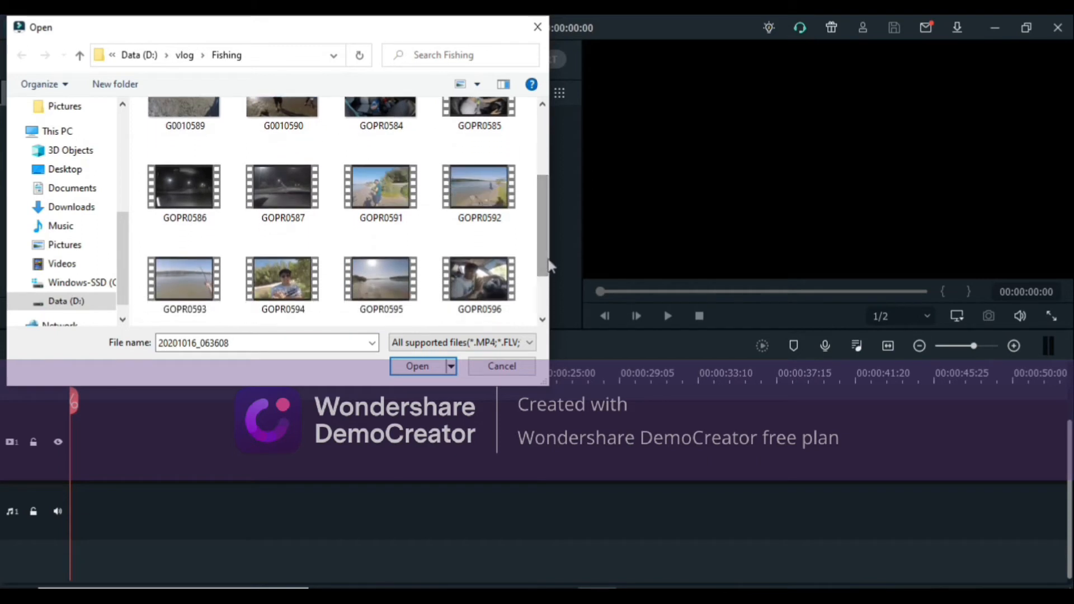
{"action": "left_click", "coordinate": [485, 292], "text": "ctrl"}
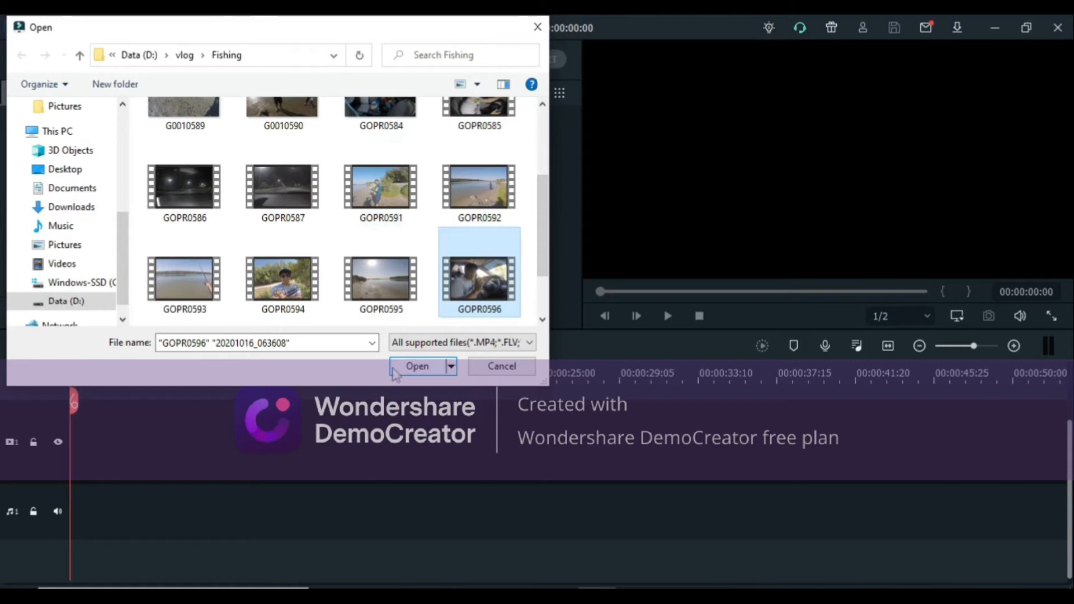
{"action": "left_click", "coordinate": [396, 369]}
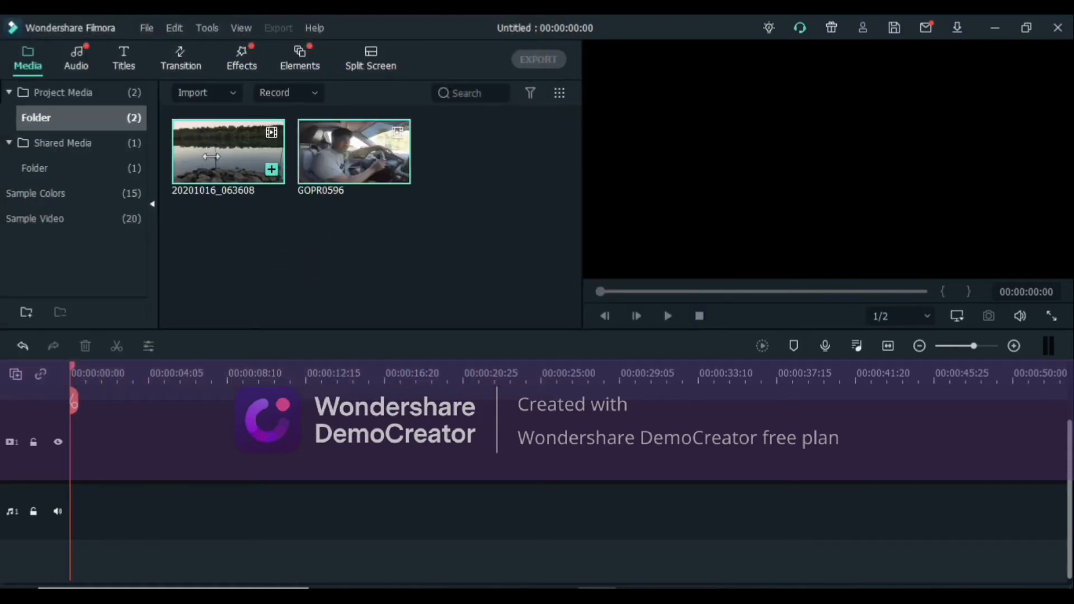
- Place both imported clips at the start of the first video track, matching the project settings to the media at 1920 x 1080 30fps
{"action": "left_click_drag", "start_coordinate": [216, 158], "coordinate": [67, 460]}
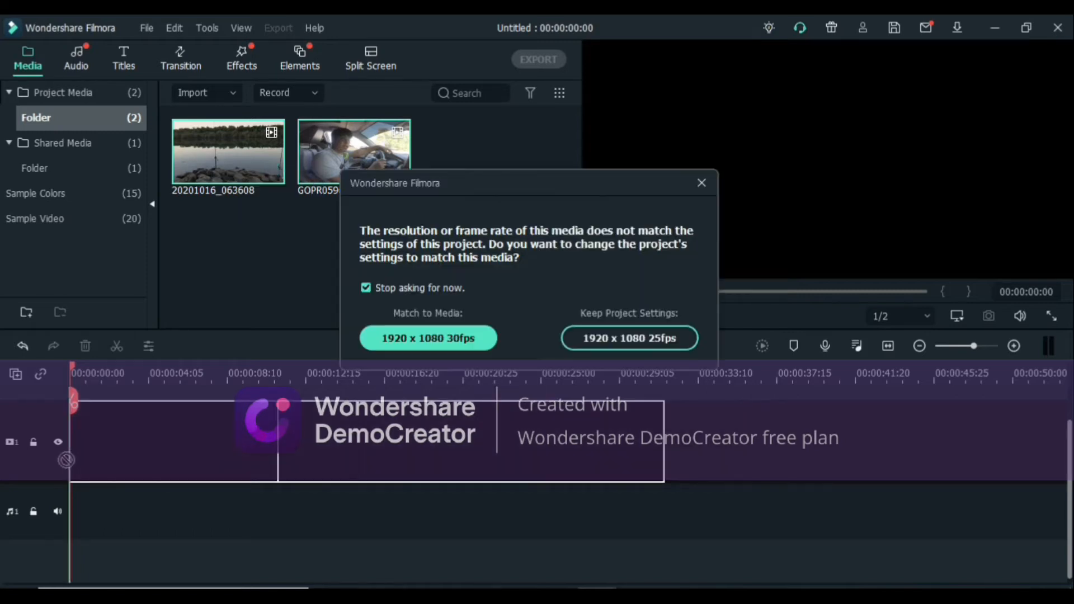
{"action": "left_click", "coordinate": [434, 338]}
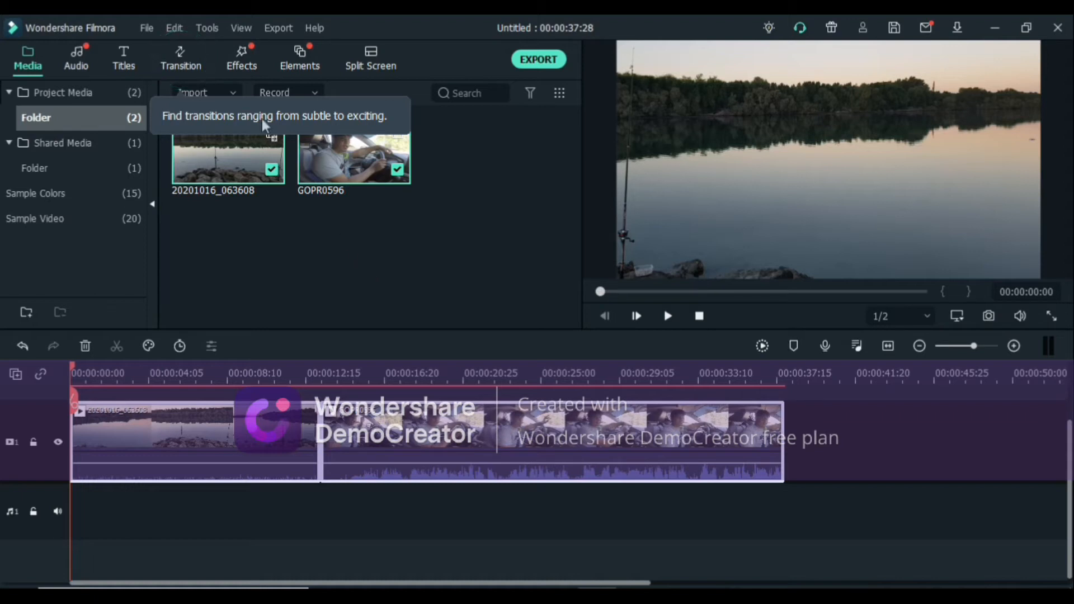
- Import the clip MVI_4063 from the vlog folder into the project media
{"action": "left_click", "coordinate": [221, 90]}
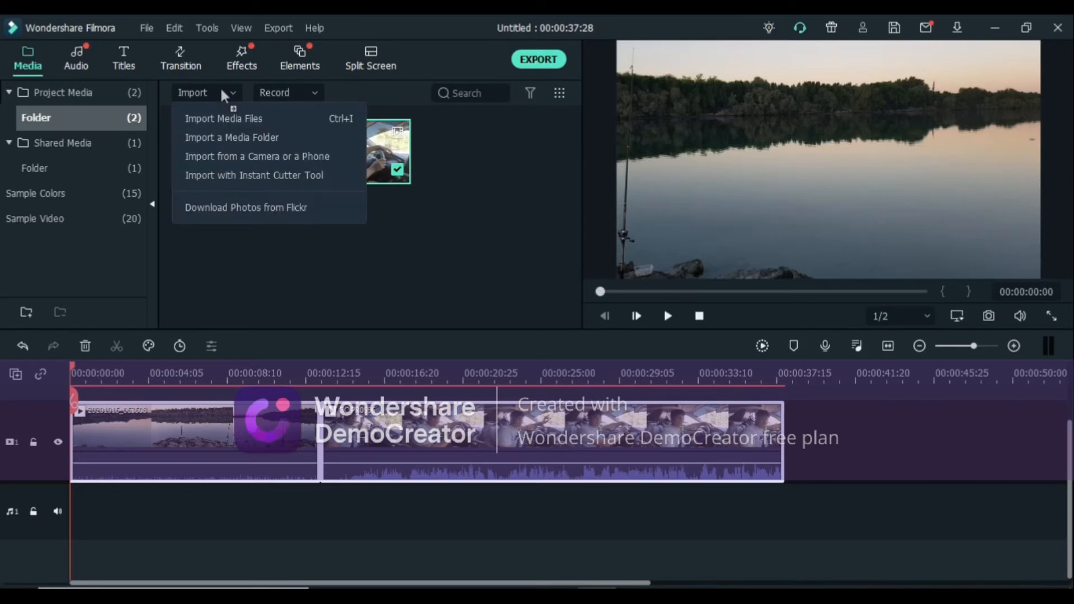
{"action": "left_click", "coordinate": [241, 118]}
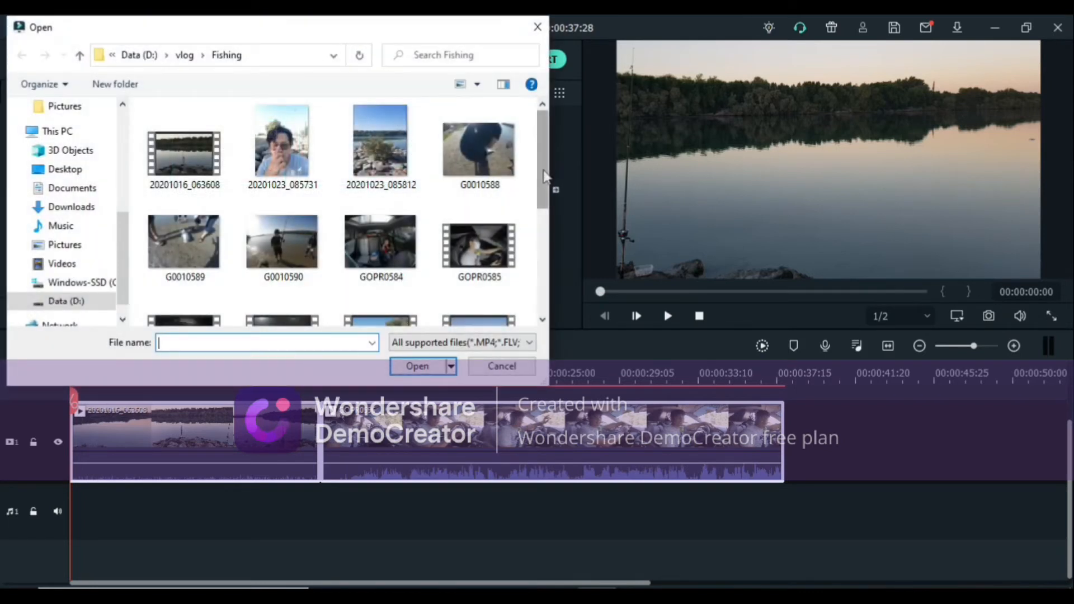
{"action": "left_click", "coordinate": [380, 241]}
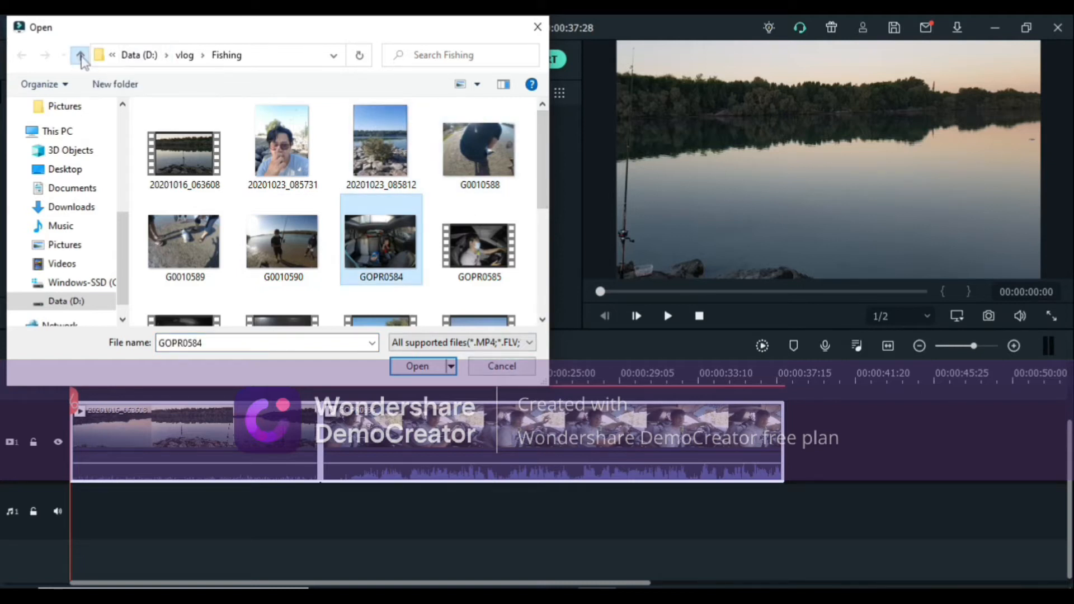
{"action": "left_click", "coordinate": [80, 56]}
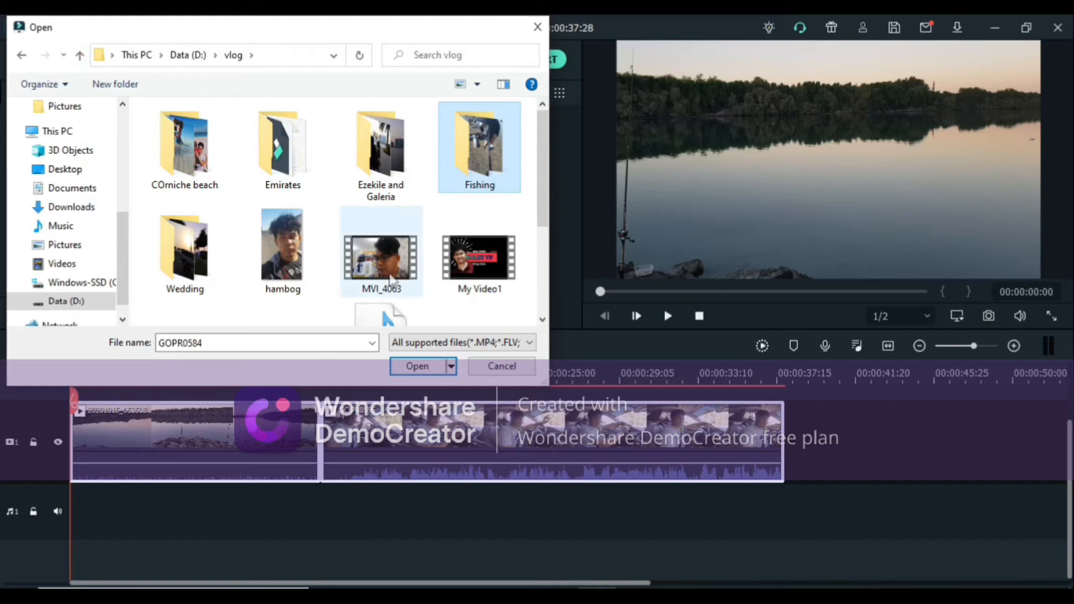
{"action": "left_click", "coordinate": [391, 280]}
{"action": "left_click", "coordinate": [419, 366]}
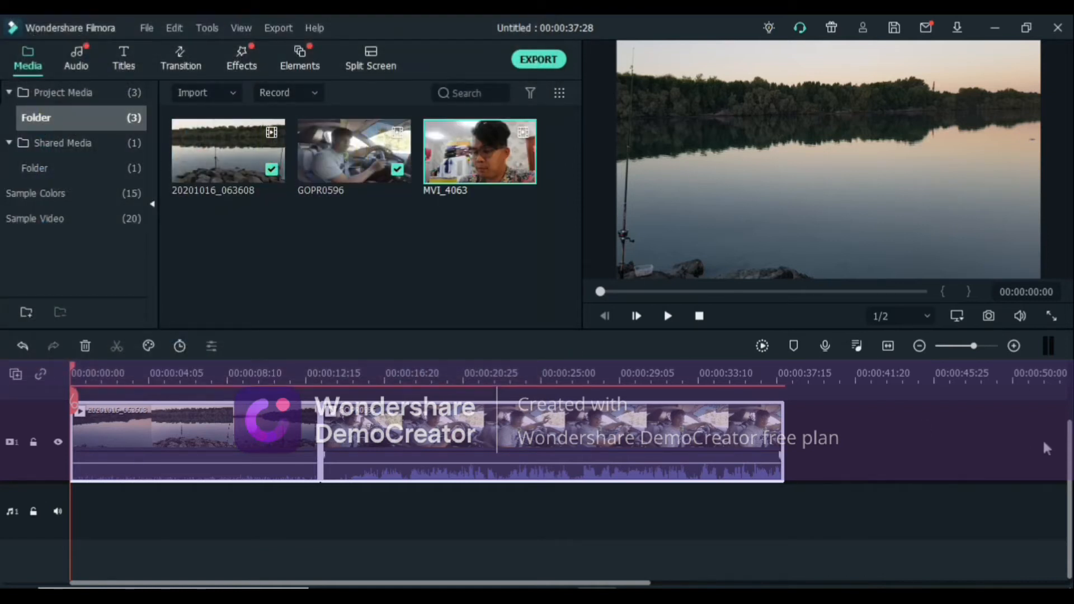
- Add a second video track above the track holding the two fishing clips
{"action": "scroll", "coordinate": [284, 532], "scroll_direction": "up", "scroll_amount": 1}
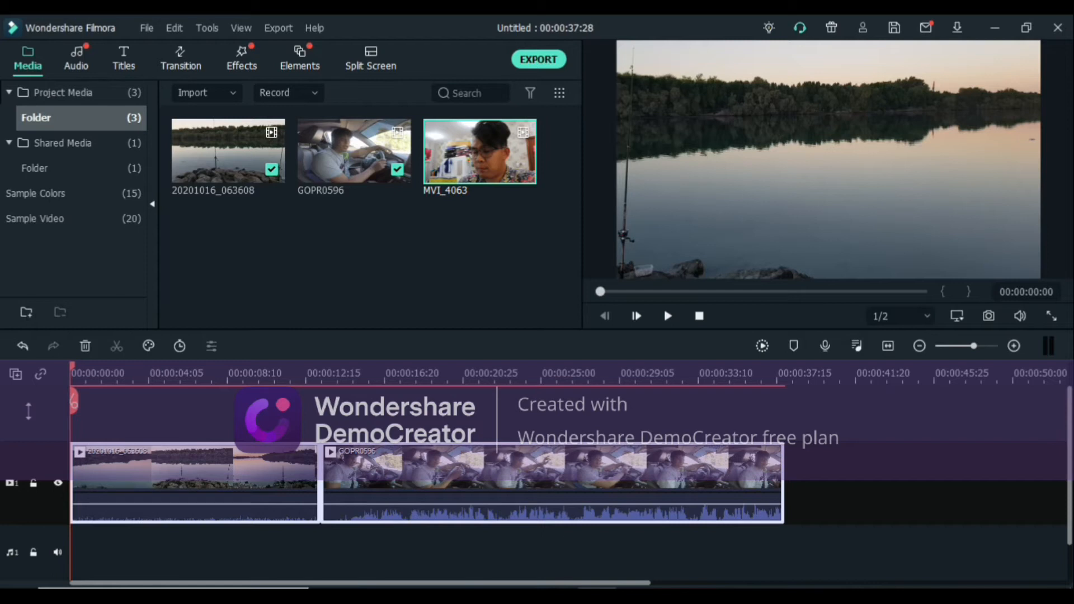
{"action": "right_click", "coordinate": [28, 411]}
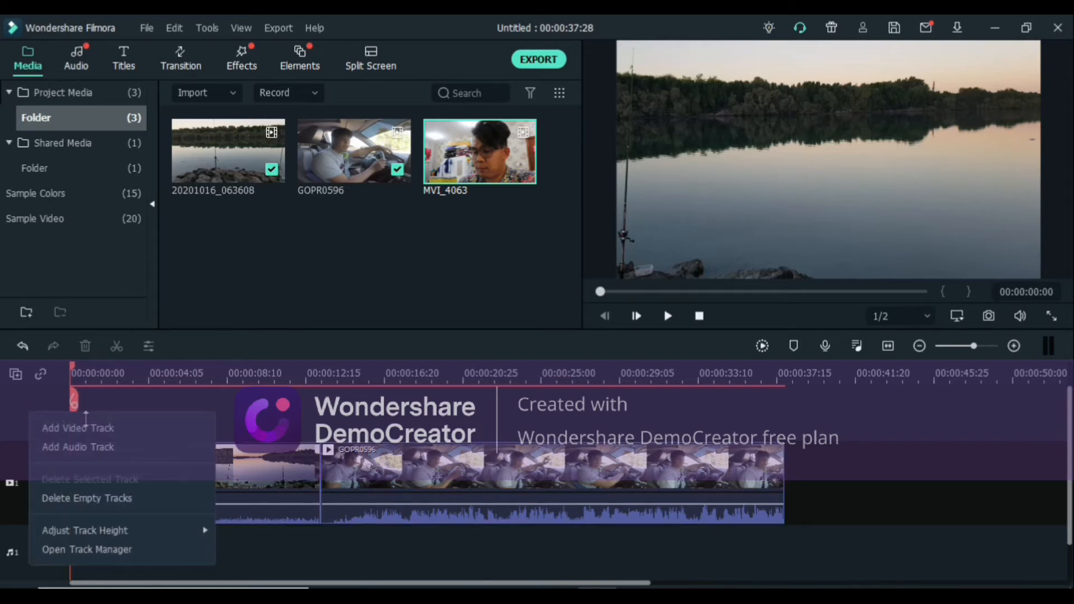
{"action": "left_click", "coordinate": [99, 428]}
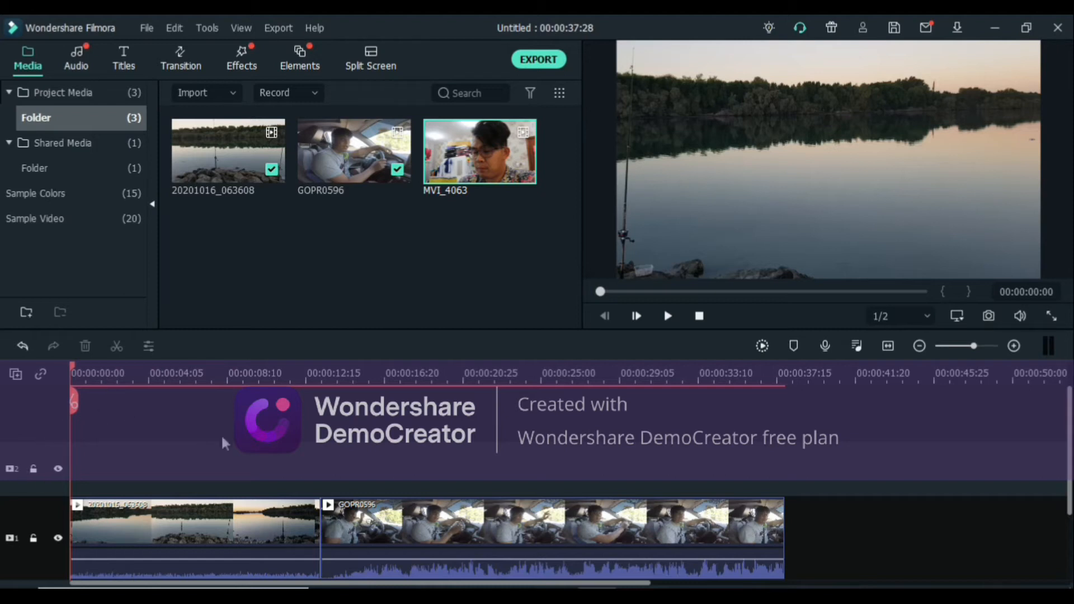
- Place MVI_4063 at the start of the second video track and shrink it into the upper-right corner of the frame
{"action": "mouse_move", "coordinate": [492, 157]}
{"action": "left_click_drag", "start_coordinate": [484, 166], "coordinate": [84, 469]}
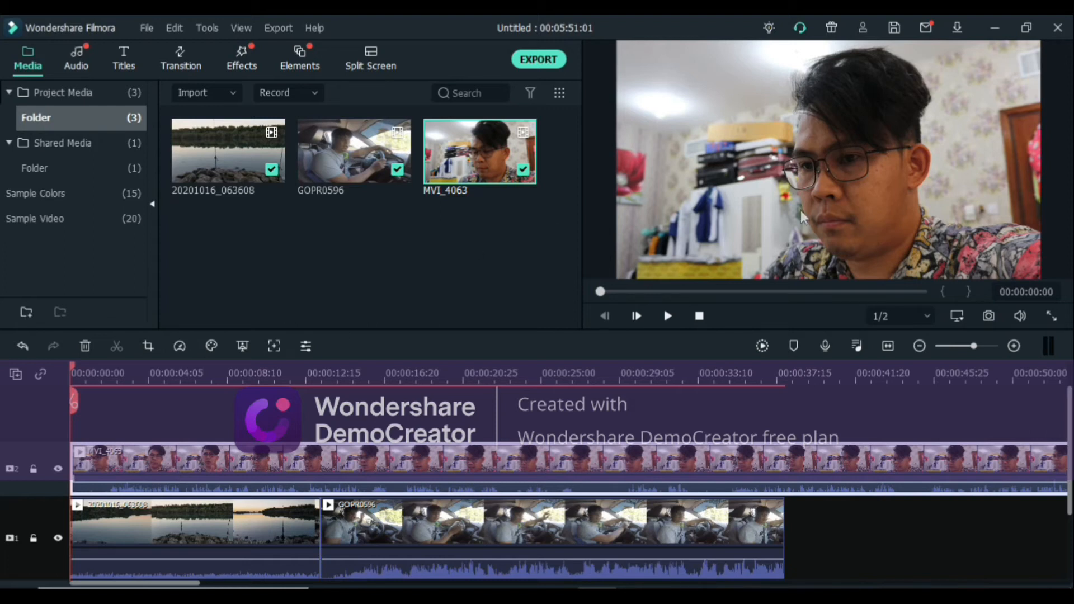
{"action": "left_click", "coordinate": [740, 223]}
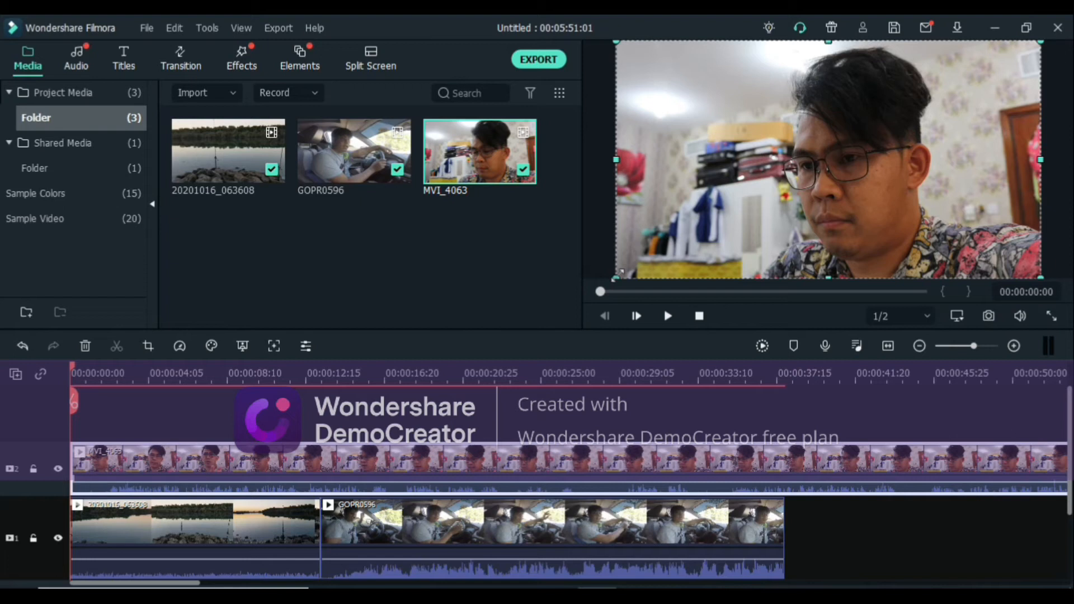
{"action": "left_click_drag", "start_coordinate": [610, 274], "coordinate": [904, 114]}
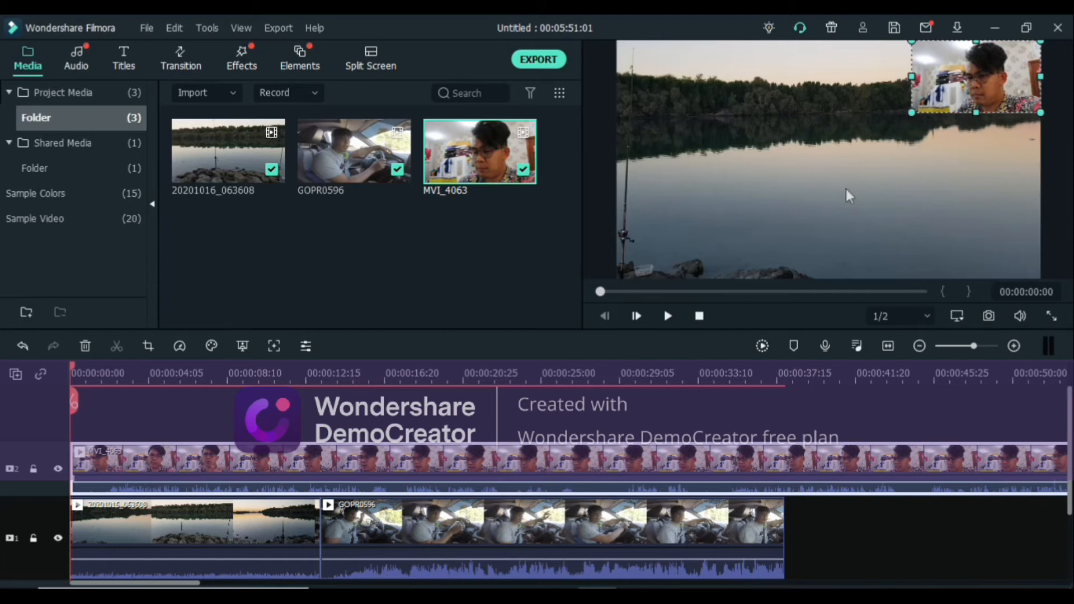
- Lower the audio volume of both clips on the first video track and play the timeline through the first clip to check
{"action": "left_click", "coordinate": [190, 536]}
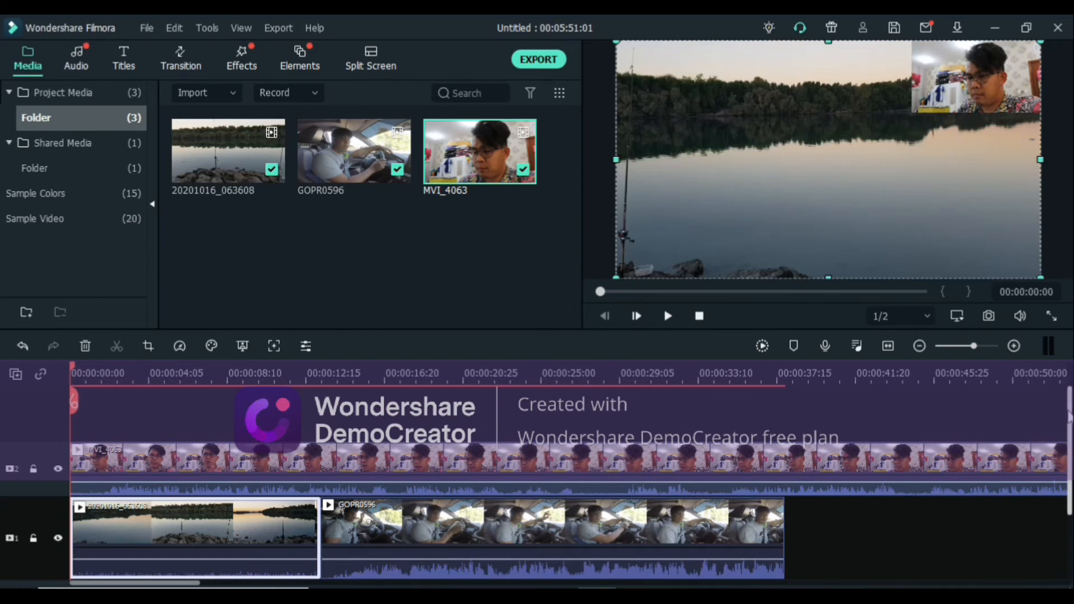
{"action": "scroll", "coordinate": [1068, 411], "scroll_direction": "down", "scroll_amount": 2}
{"action": "left_click_drag", "start_coordinate": [216, 505], "coordinate": [219, 506]}
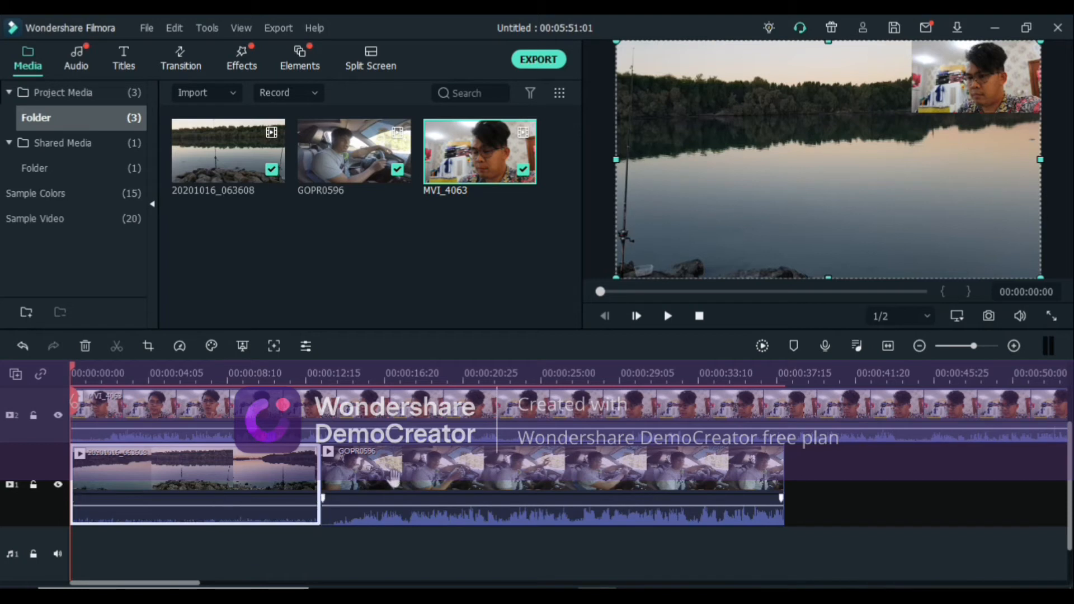
{"action": "left_click_drag", "start_coordinate": [367, 505], "coordinate": [369, 512]}
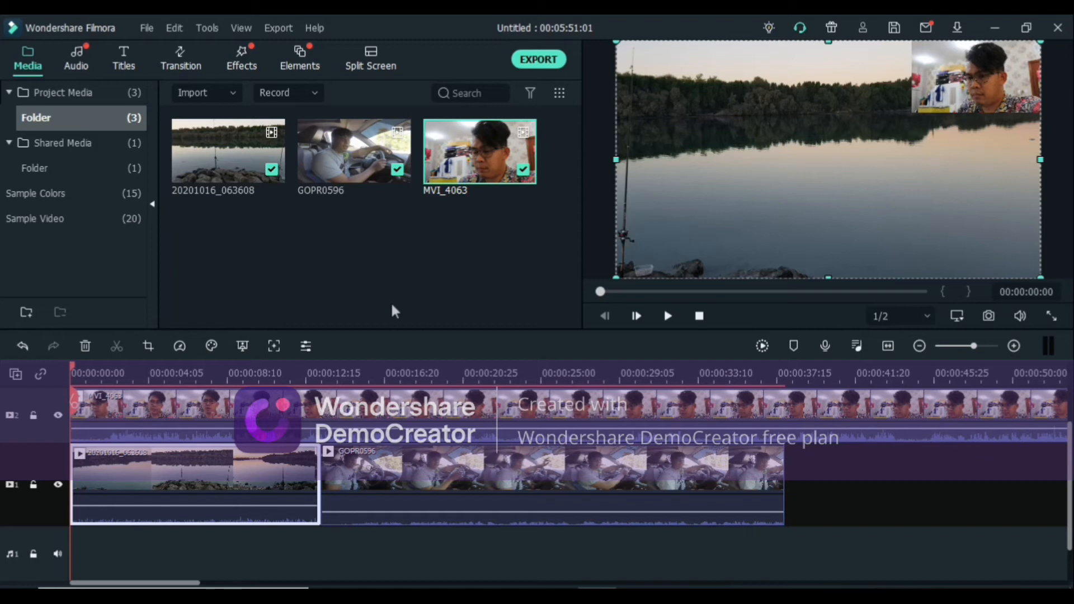
{"action": "key", "text": "space"}
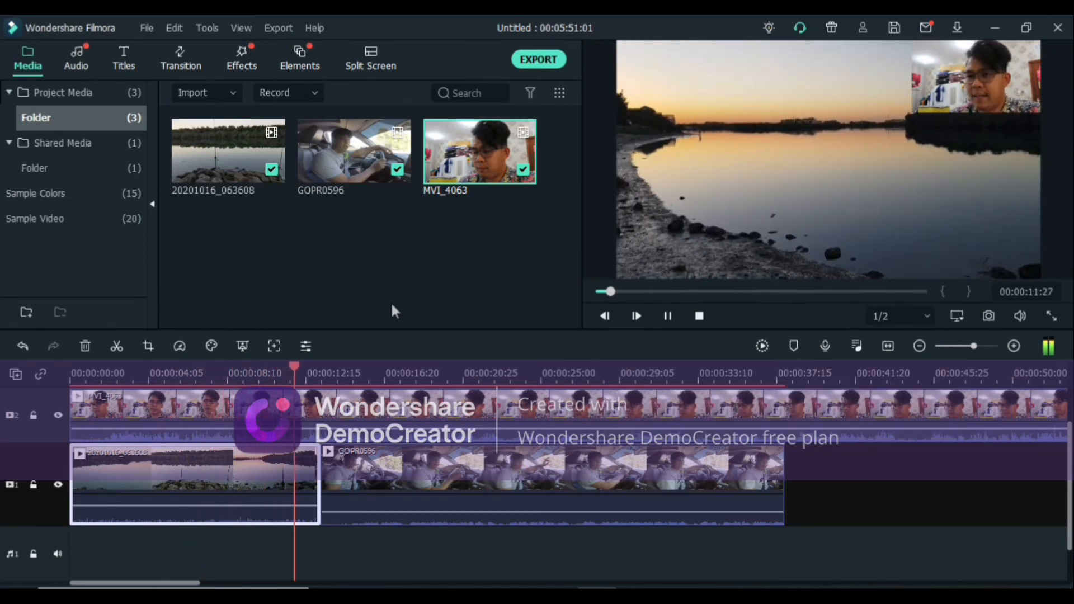
{"action": "key", "text": "space"}
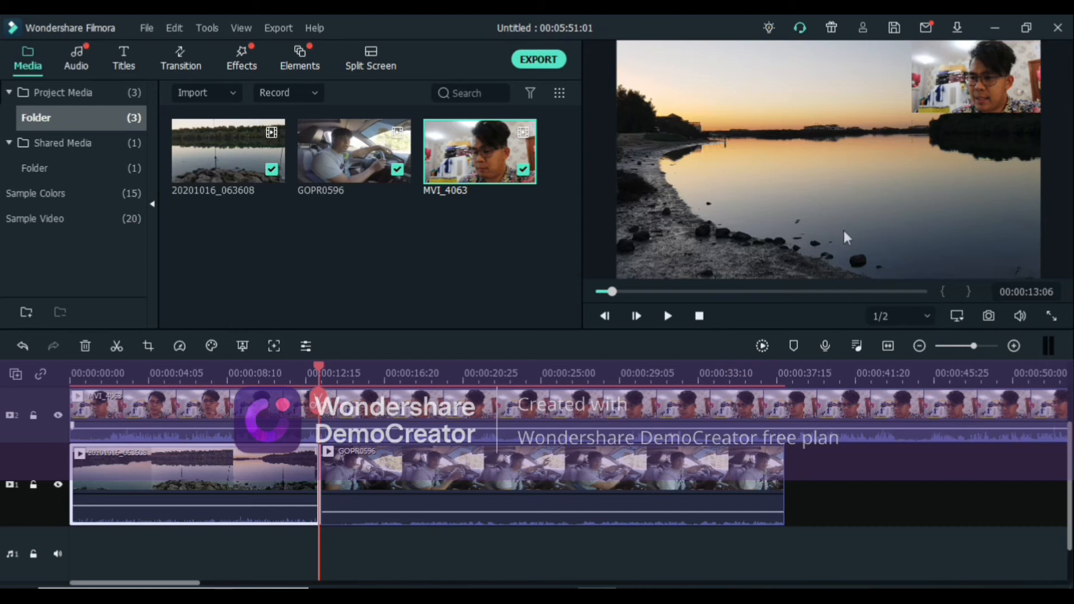
- Add a third video track above the MVI_4063 overlay track
{"action": "left_click_drag", "start_coordinate": [1069, 496], "coordinate": [1066, 464]}
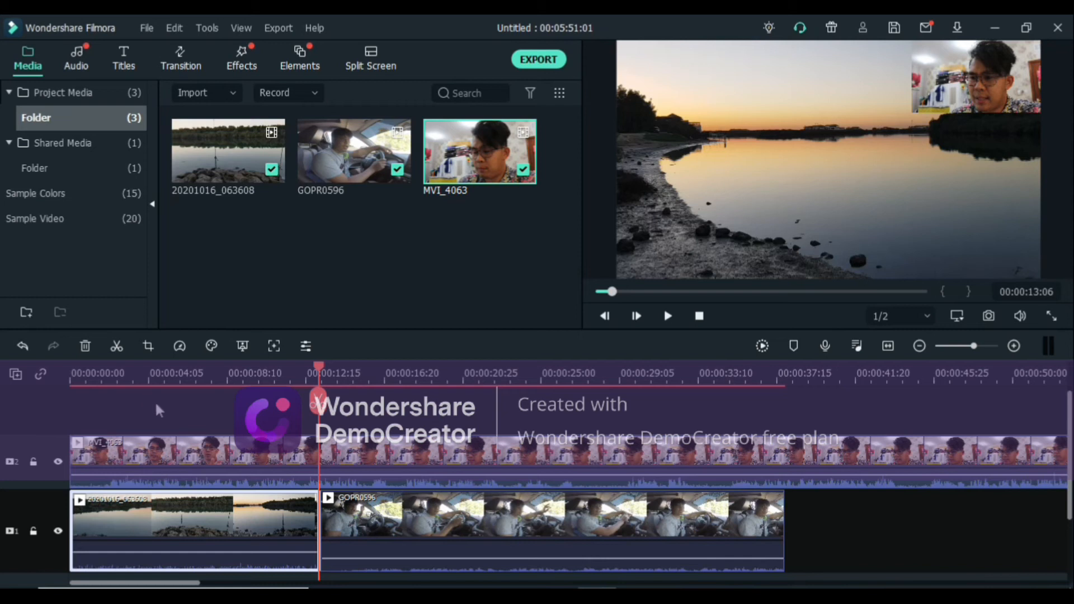
{"action": "right_click", "coordinate": [39, 414]}
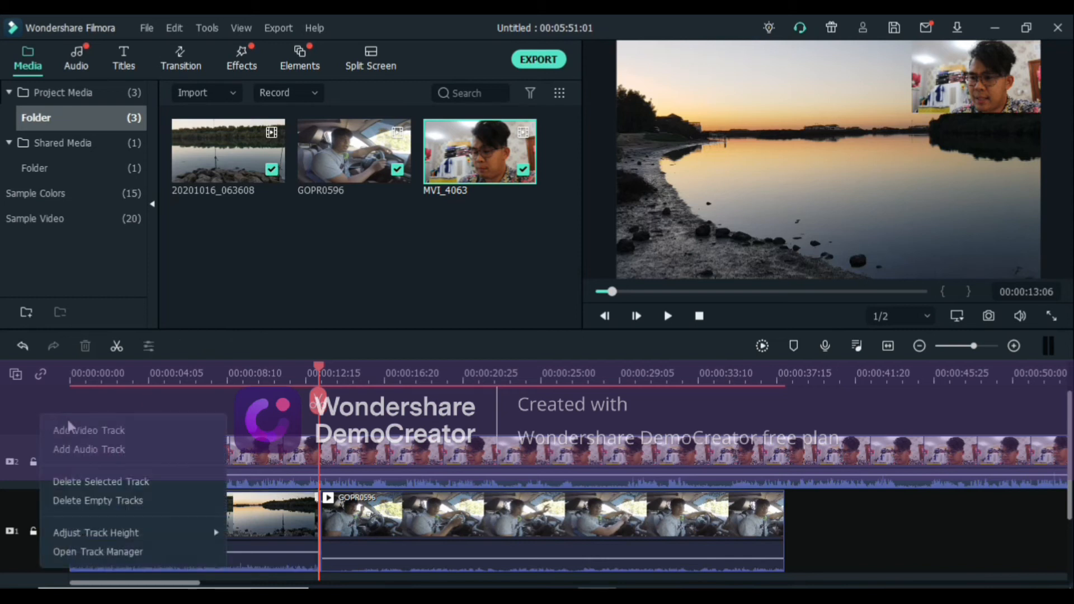
{"action": "left_click", "coordinate": [79, 430]}
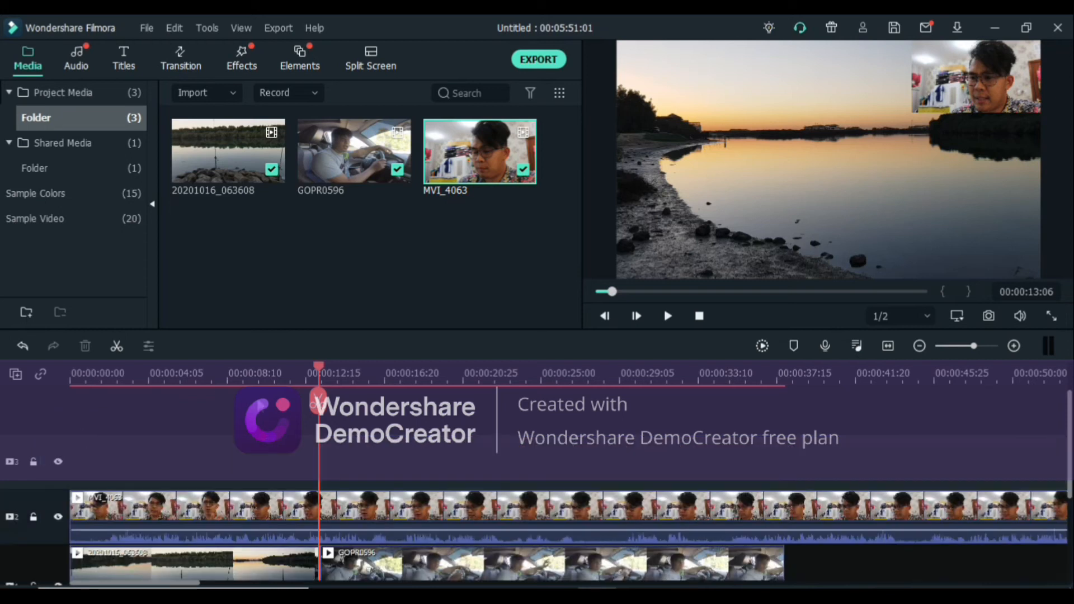
- Place another copy of MVI_4063 at the start of the third track and shrink it into the upper-left corner of the frame
{"action": "mouse_move", "coordinate": [484, 137]}
{"action": "left_click_drag", "start_coordinate": [483, 129], "coordinate": [59, 469]}
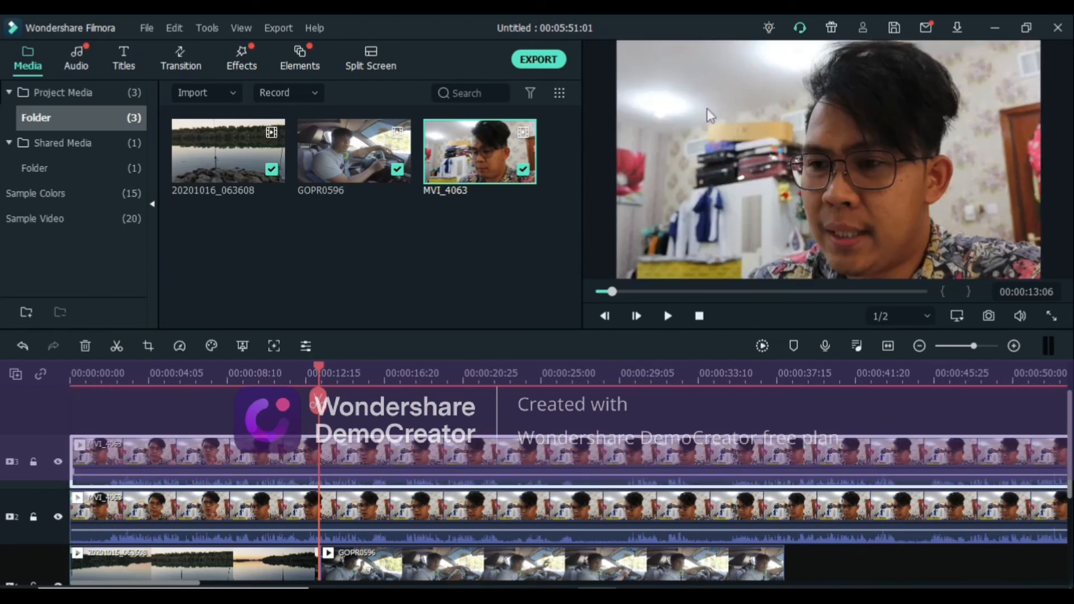
{"action": "left_click", "coordinate": [734, 174]}
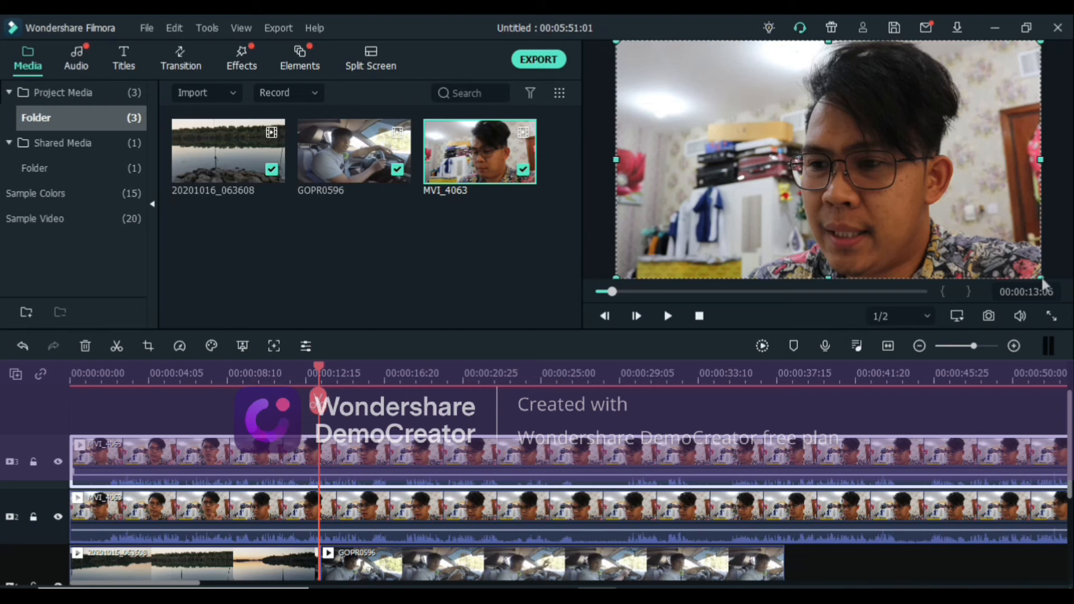
{"action": "left_click_drag", "start_coordinate": [1041, 278], "coordinate": [738, 121]}
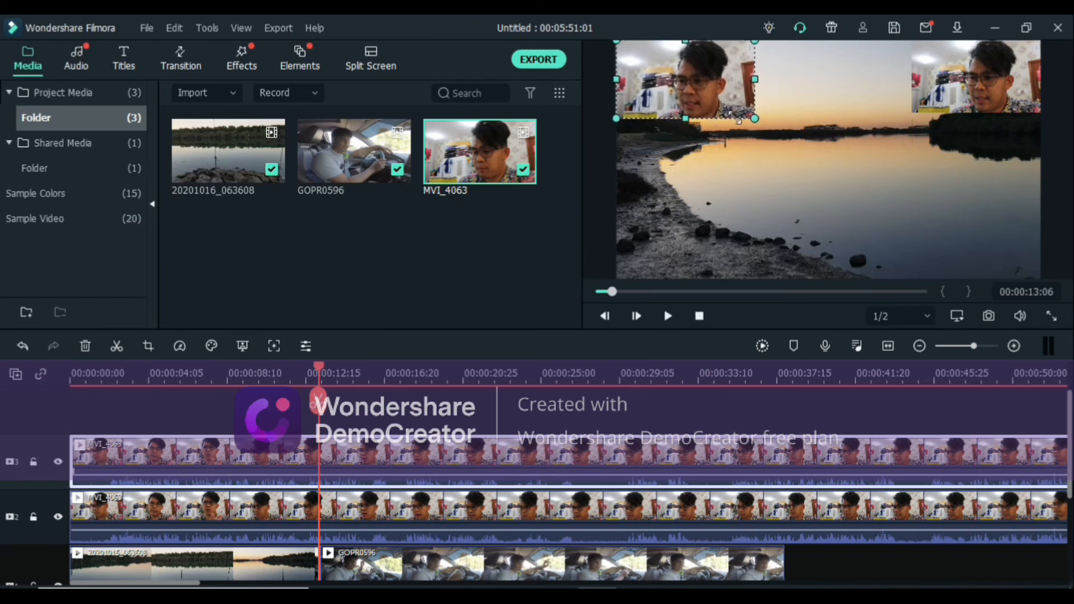
{"action": "left_click", "coordinate": [805, 200]}
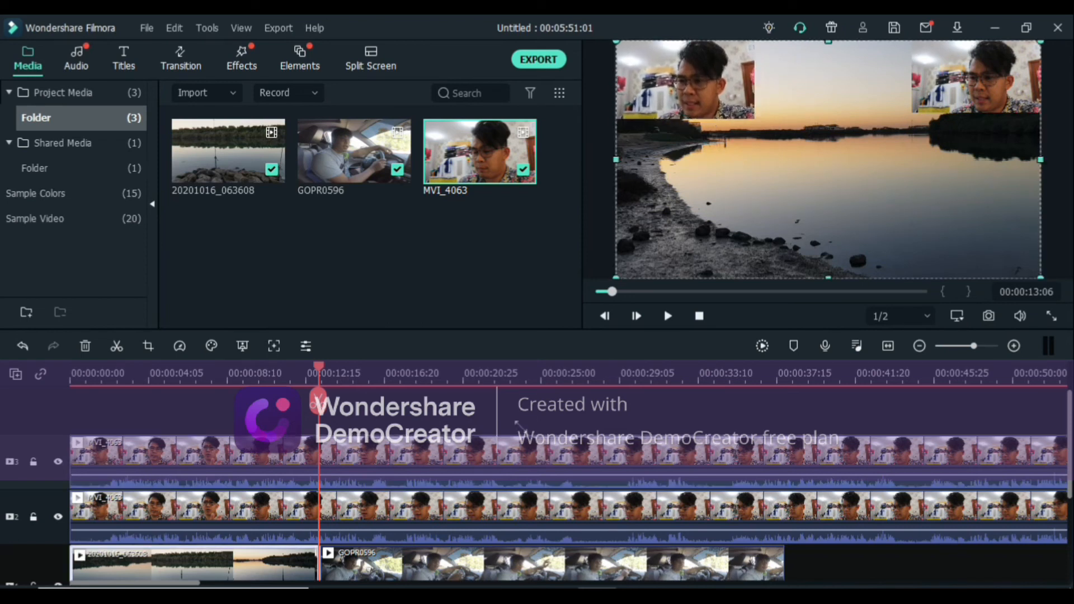